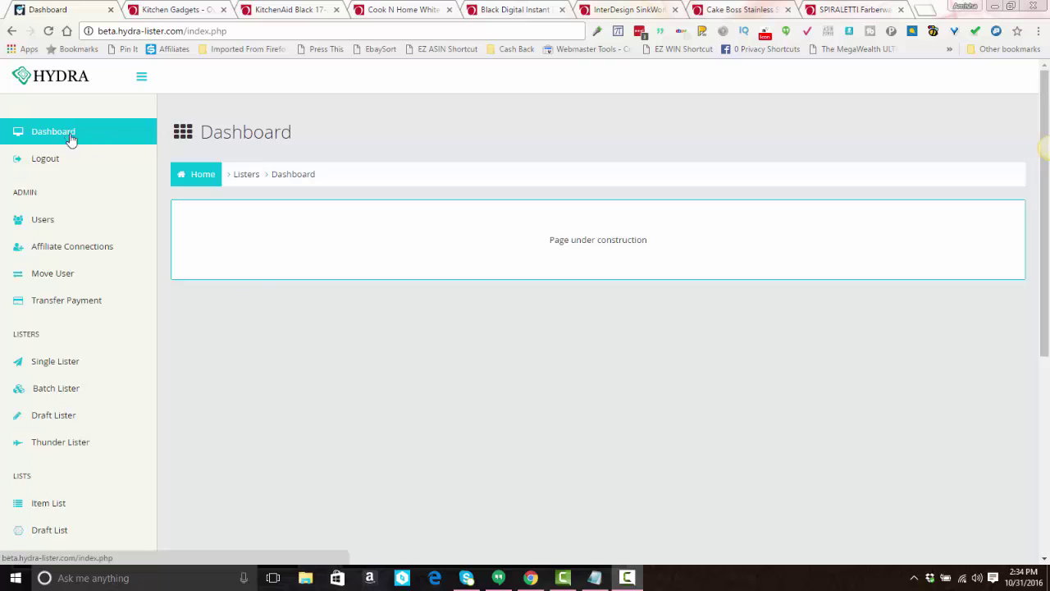
# - Open Batch Lister and copy the KitchenAid 17-piece set's Overstock URL
pyautogui.click(40, 392)
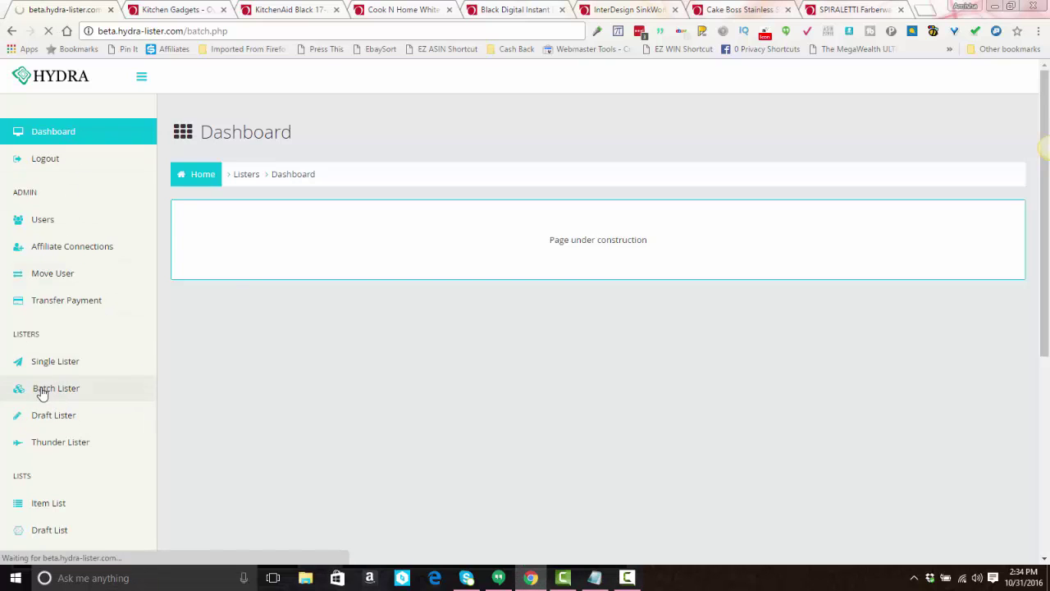
pyautogui.click(270, 10)
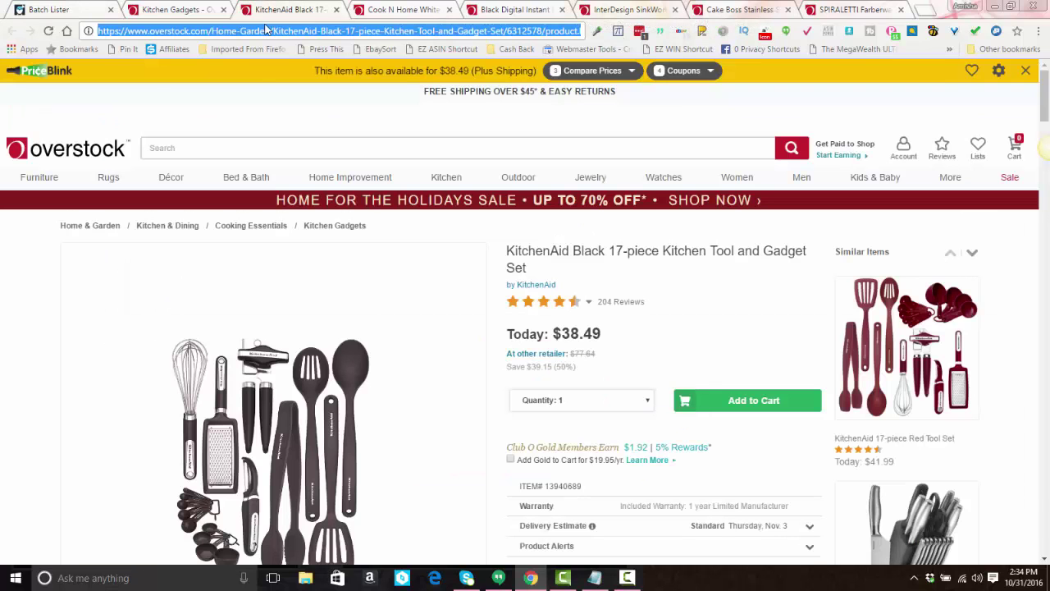
pyautogui.rightClick(265, 25)
pyautogui.click(294, 73)
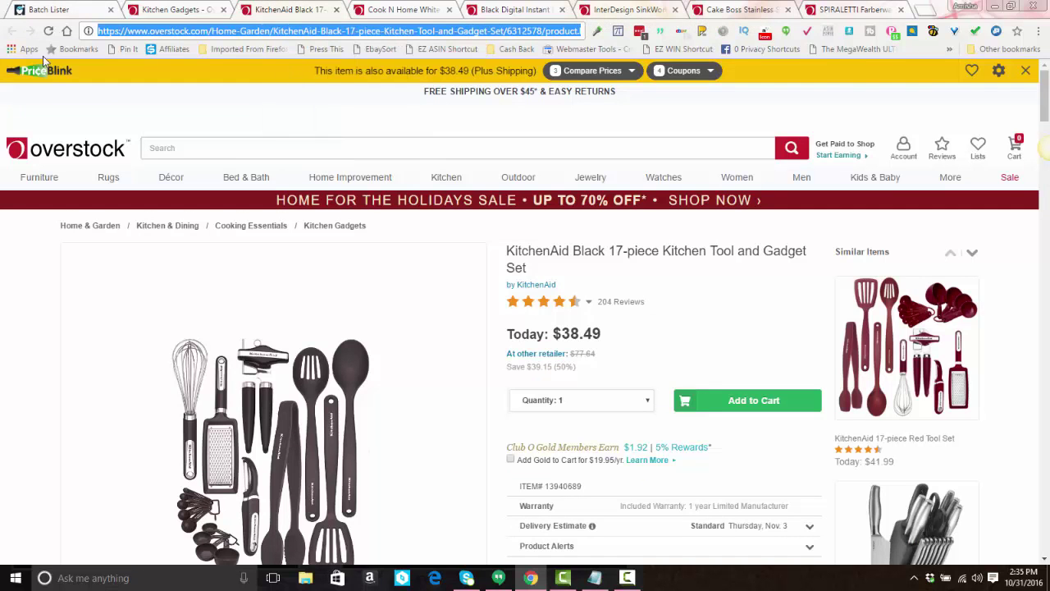
# - Paste the KitchenAid URL into the Batch Lister box and trim it to end at product.html
pyautogui.click(41, 10)
pyautogui.click(212, 253)
pyautogui.rightClick(212, 254)
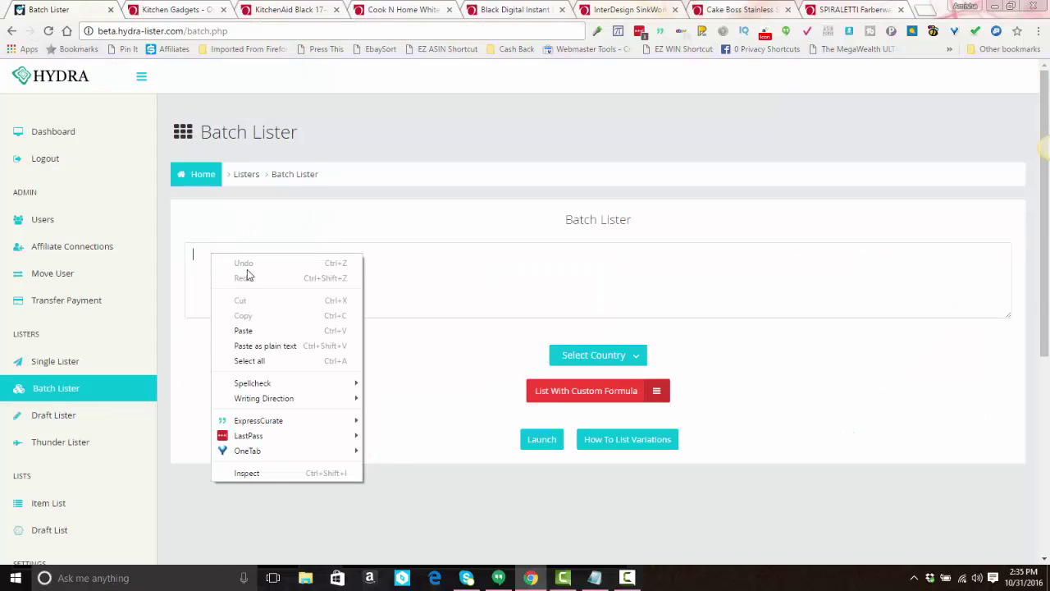
pyautogui.click(248, 331)
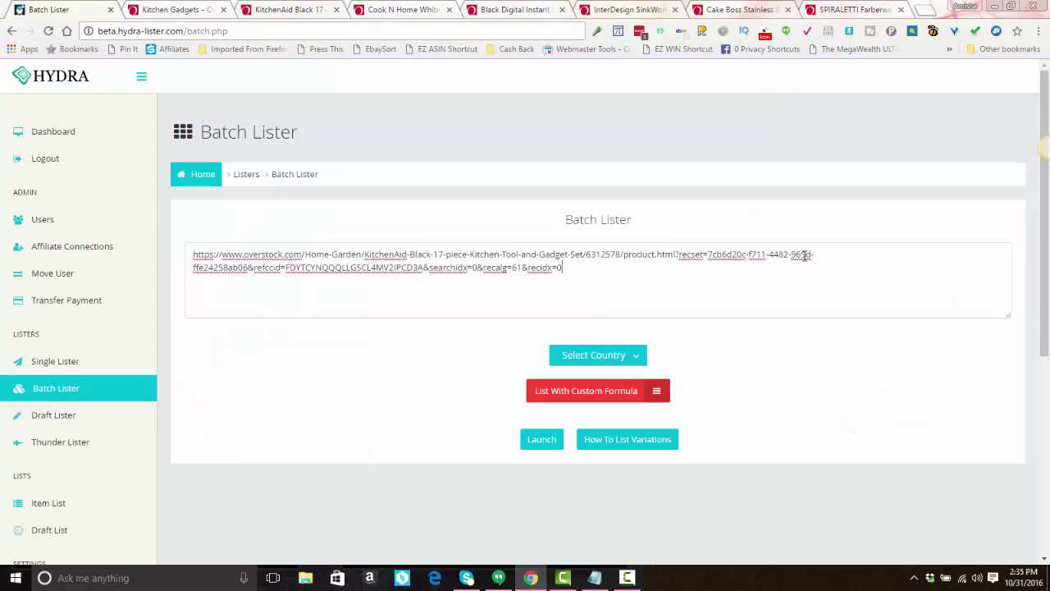
pyautogui.moveTo(677, 255); pyautogui.dragTo(691, 263)
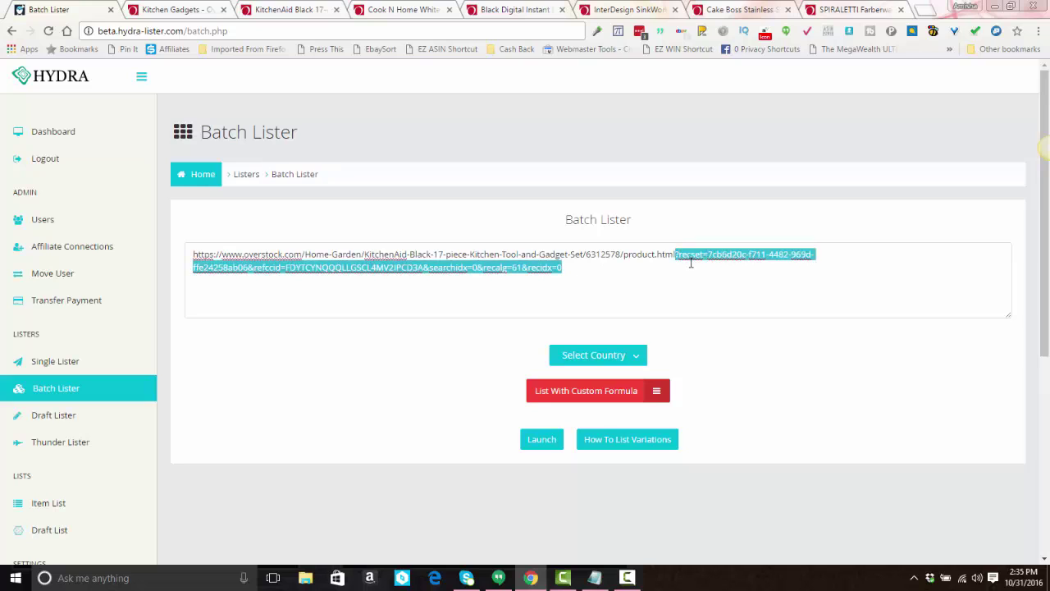
pyautogui.press('BackSpace')
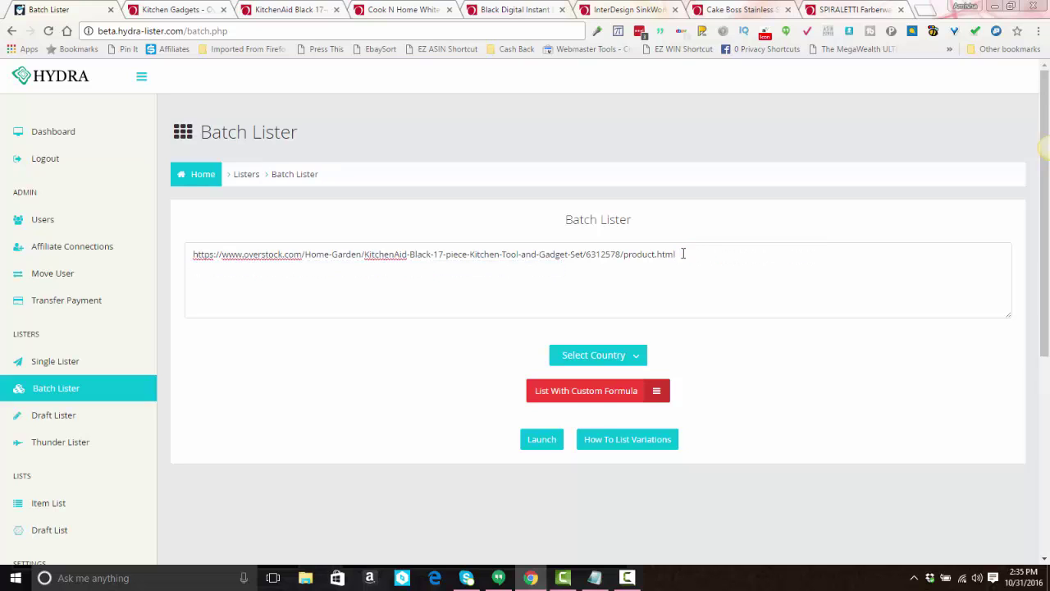
# - Close the KitchenAid tab and copy the mortar and pestle's Overstock URL
pyautogui.click(336, 10)
pyautogui.click(304, 9)
pyautogui.doubleClick(314, 31)
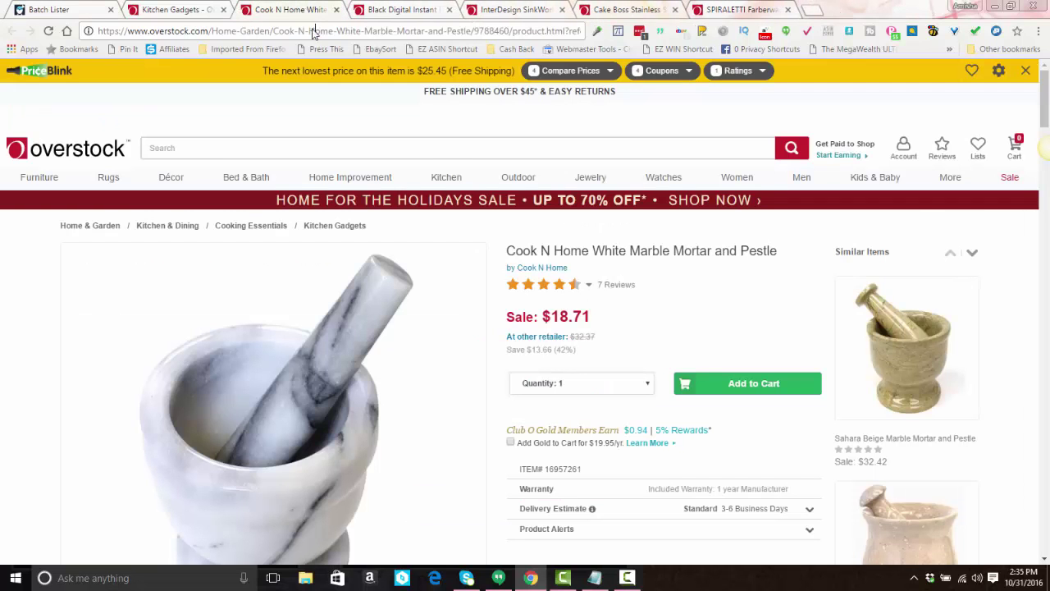
pyautogui.hotkey('ctrl', 'a')
pyautogui.rightClick(313, 31)
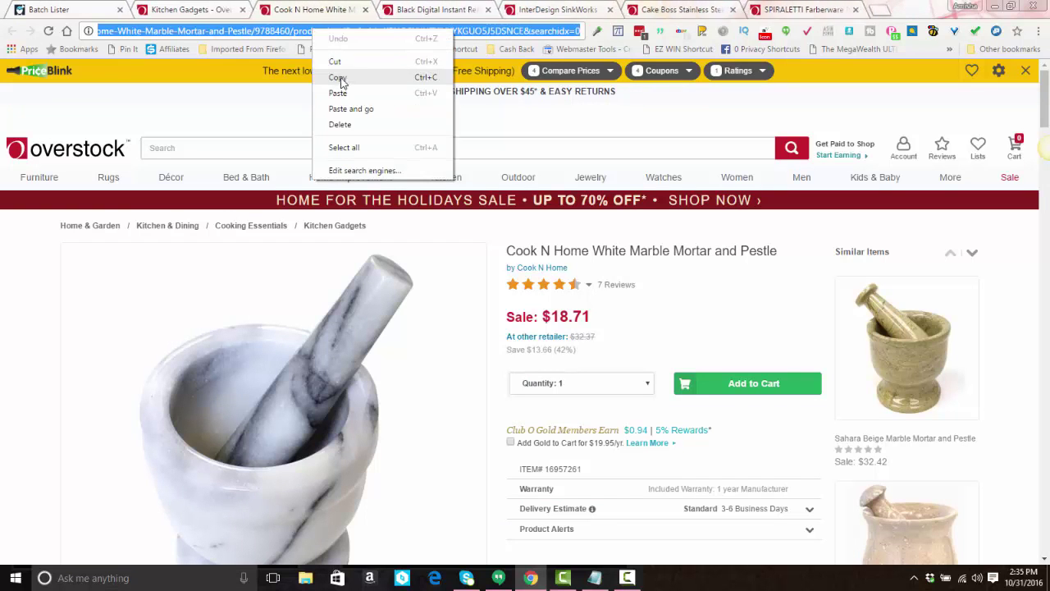
pyautogui.click(338, 78)
pyautogui.click(92, 10)
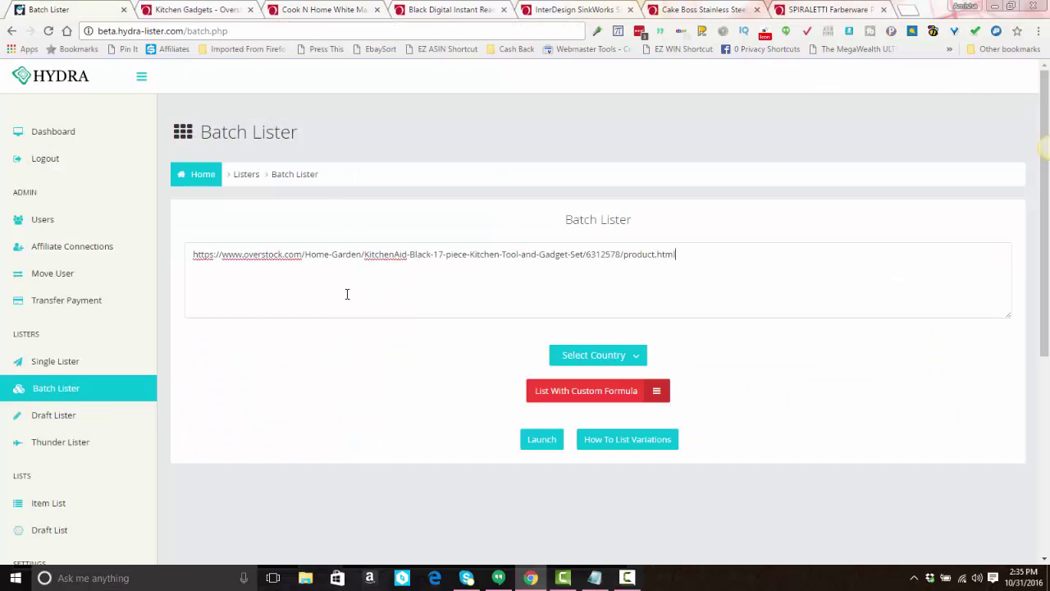
# - Paste the mortar and pestle URL on line two and delete its tracking query
pyautogui.doubleClick(288, 271)
pyautogui.doubleClick(254, 277)
pyautogui.doubleClick(679, 255)
pyautogui.click(684, 254)
pyautogui.press('Return')
pyautogui.hotkey('ctrl', 'v')
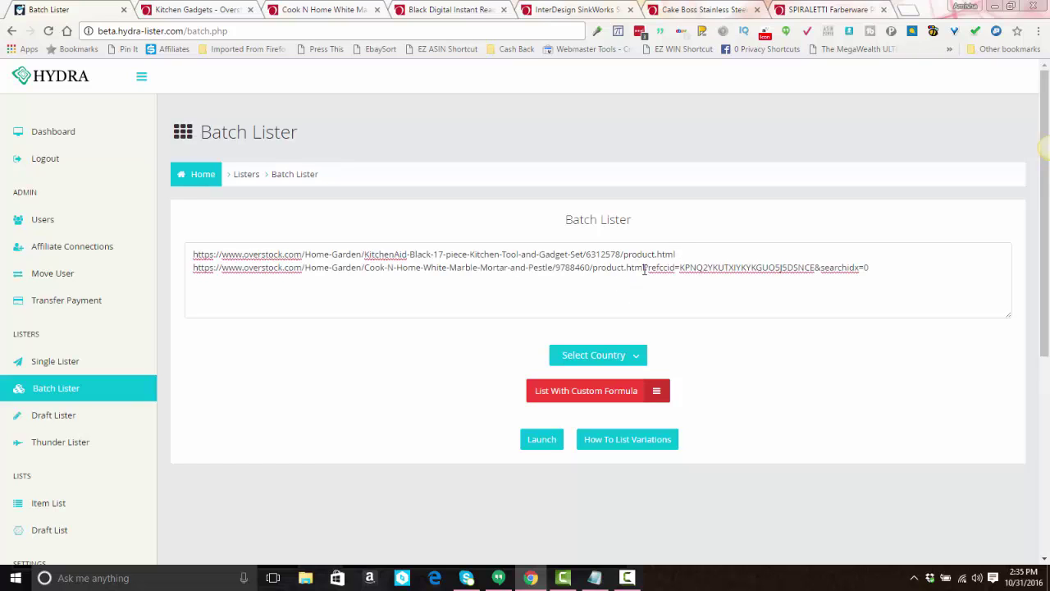
pyautogui.moveTo(649, 268); pyautogui.dragTo(881, 268)
pyautogui.click(889, 268)
pyautogui.press('BackSpace')
pyautogui.press('BackSpace')
pyautogui.press('BackSpace')
pyautogui.press('BackSpace')
pyautogui.press('BackSpace')
pyautogui.press('BackSpace')
pyautogui.press('BackSpace')
pyautogui.press('BackSpace')
pyautogui.press('BackSpace')
pyautogui.press('BackSpace')
pyautogui.press('BackSpace')
pyautogui.press('BackSpace')
pyautogui.press('BackSpace')
pyautogui.press('BackSpace')
pyautogui.press('BackSpace')
pyautogui.press('BackSpace')
pyautogui.press('BackSpace')
pyautogui.press('BackSpace')
pyautogui.press('BackSpace')
pyautogui.press('BackSpace')
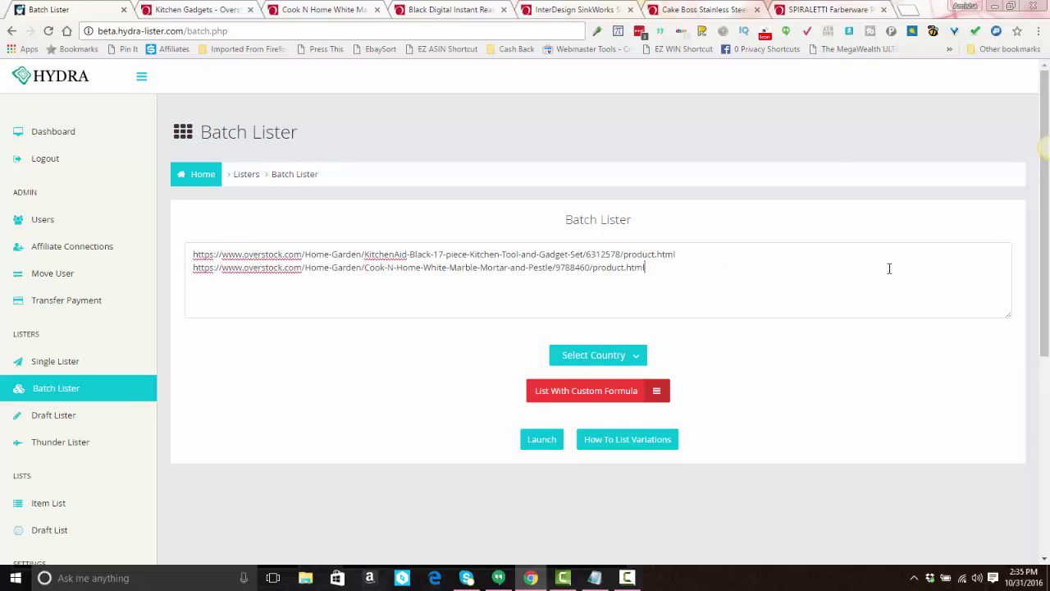
# - Add the digital thermometer URL as a third line, trimmed of its tracking query
pyautogui.click(358, 12)
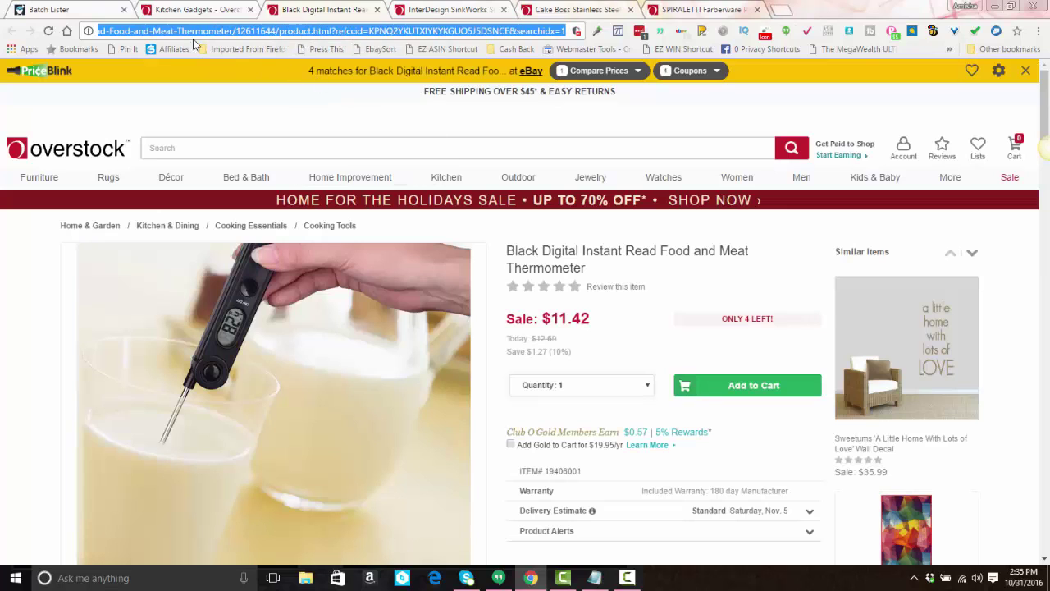
pyautogui.click(78, 8)
pyautogui.doubleClick(278, 287)
pyautogui.doubleClick(642, 267)
pyautogui.click(670, 267)
pyautogui.hotkey('ctrl', 'v')
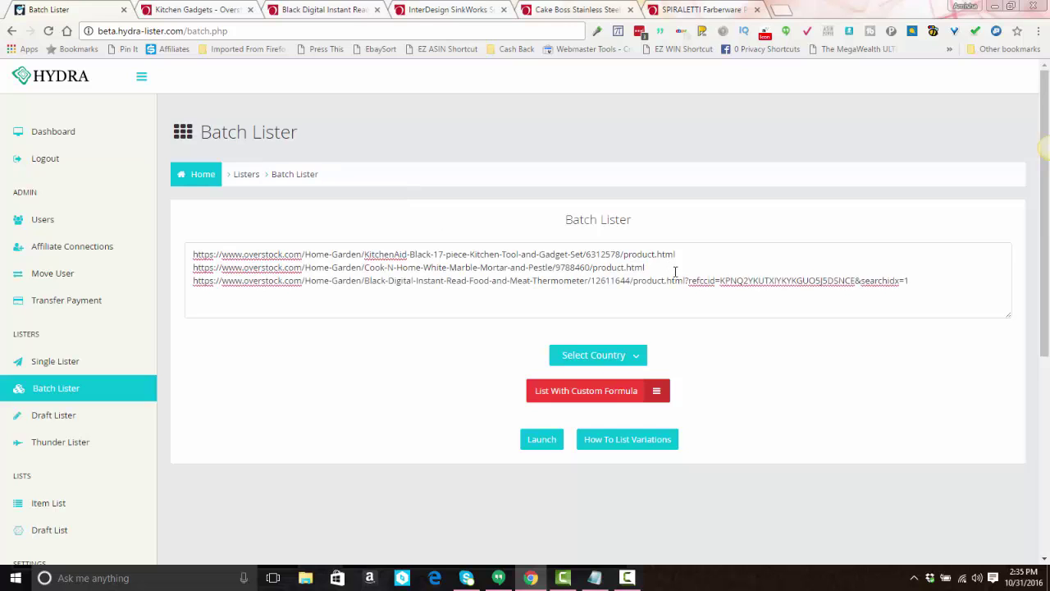
pyautogui.moveTo(686, 281); pyautogui.dragTo(910, 285)
pyautogui.click(911, 285)
pyautogui.press('BackSpace')
pyautogui.press('BackSpace')
pyautogui.press('BackSpace')
pyautogui.press('BackSpace')
pyautogui.press('BackSpace')
pyautogui.press('BackSpace')
pyautogui.press('BackSpace')
pyautogui.press('BackSpace')
pyautogui.press('BackSpace')
pyautogui.press('BackSpace')
pyautogui.press('BackSpace')
pyautogui.press('BackSpace')
pyautogui.press('BackSpace')
pyautogui.press('BackSpace')
pyautogui.press('BackSpace')
pyautogui.press('BackSpace')
pyautogui.press('BackSpace')
pyautogui.press('BackSpace')
pyautogui.press('BackSpace')
pyautogui.press('BackSpace')
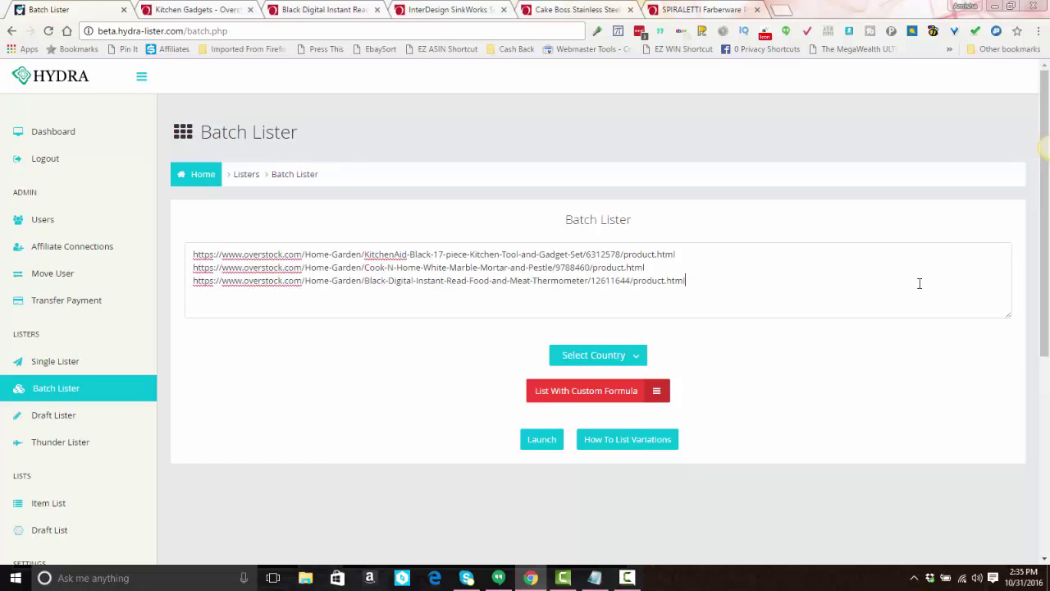
# - Load Amazon in the thermometer tab and close the InterDesign SinkWorks page
pyautogui.click(312, 9)
pyautogui.click(357, 30)
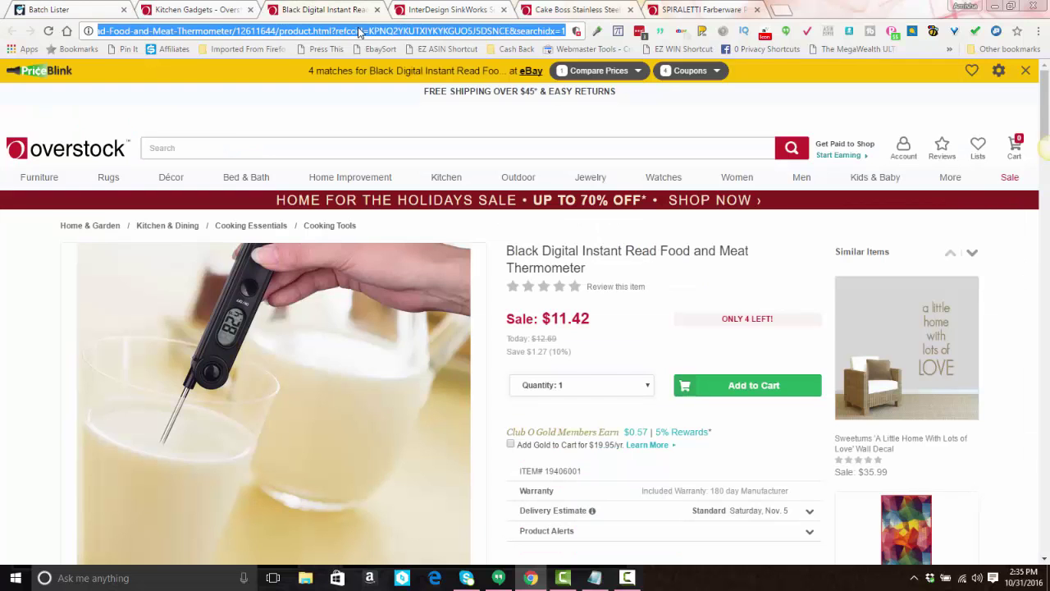
pyautogui.write('amazon')
pyautogui.press('Return')
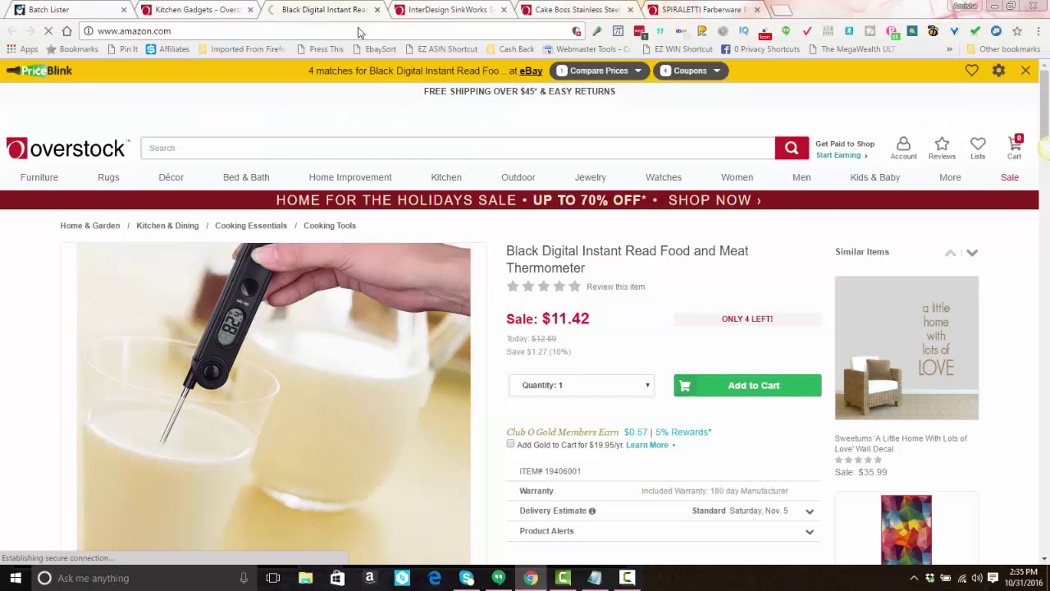
pyautogui.click(437, 8)
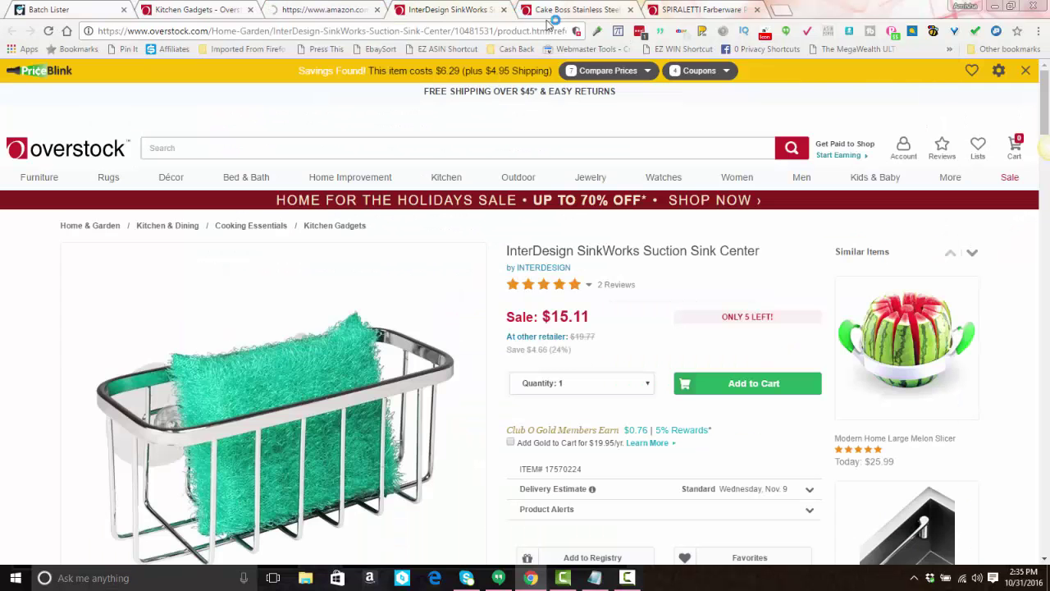
pyautogui.hotkey('ctrl', 'w')
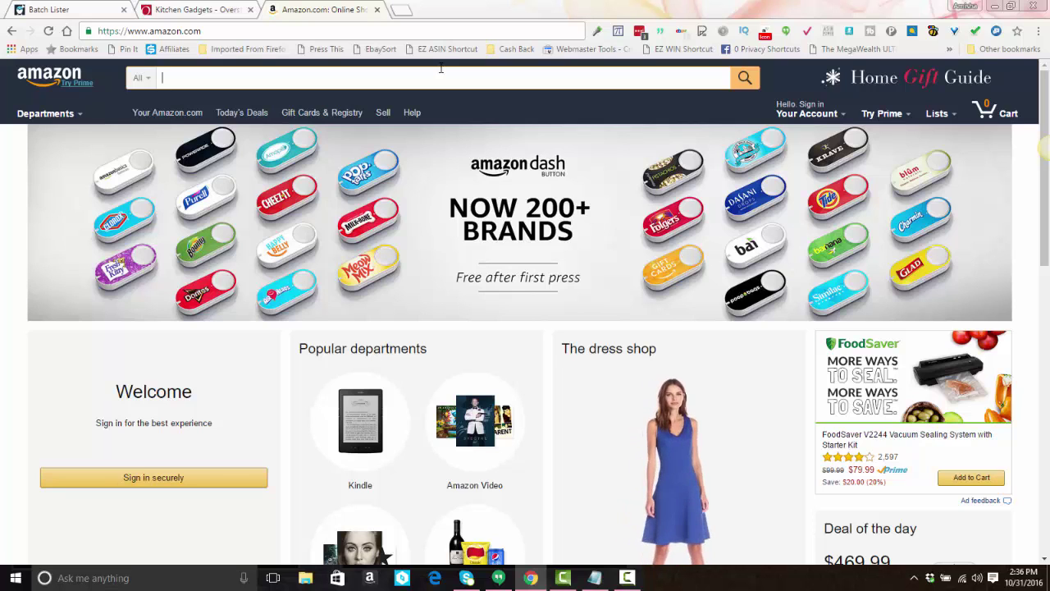
# - Search Amazon for 'kitchen gadget' and open the herb scissors and Farberware set in new tabs
pyautogui.write('kitchen gad')
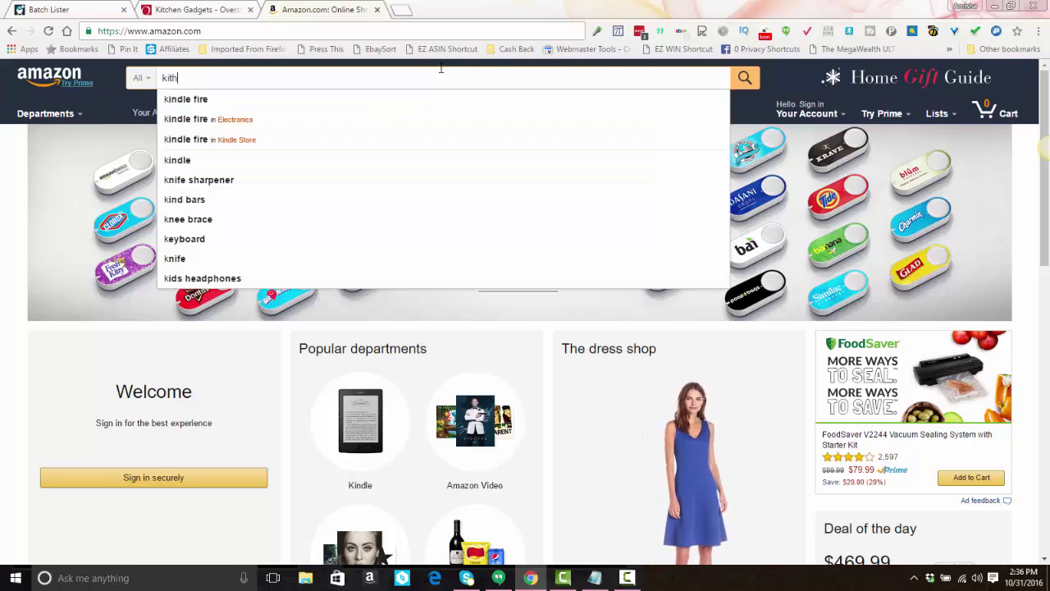
pyautogui.write('get')
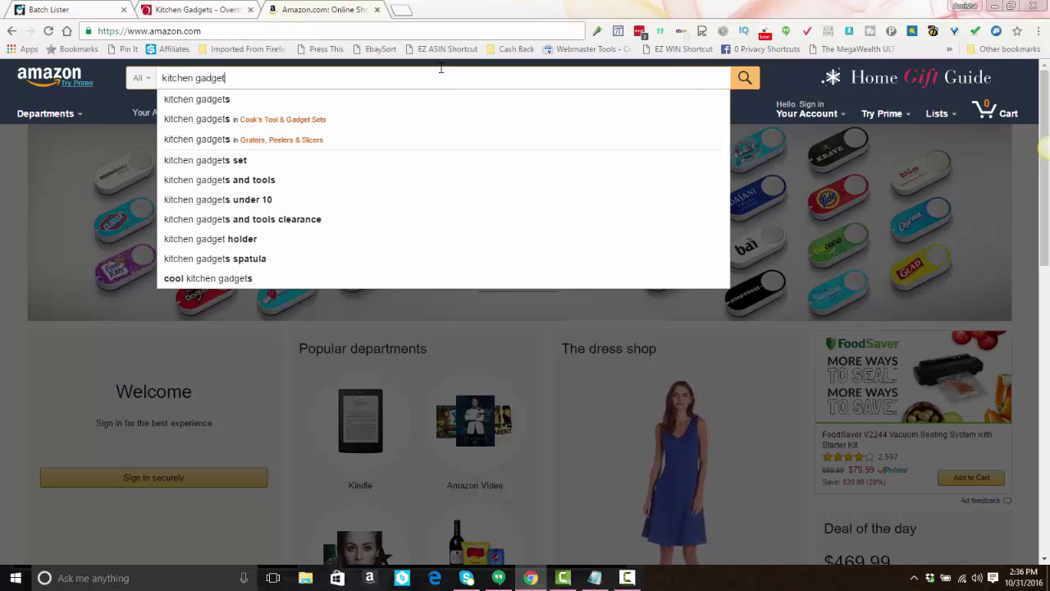
pyautogui.press('Return')
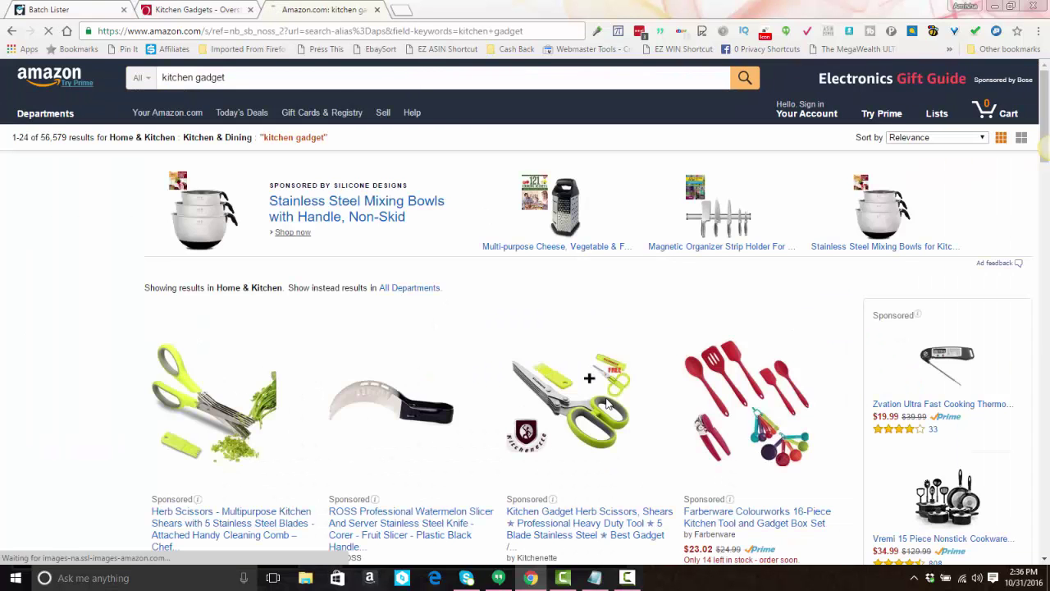
pyautogui.scroll(-3, 482, 369)
pyautogui.scroll(-1, 482, 368)
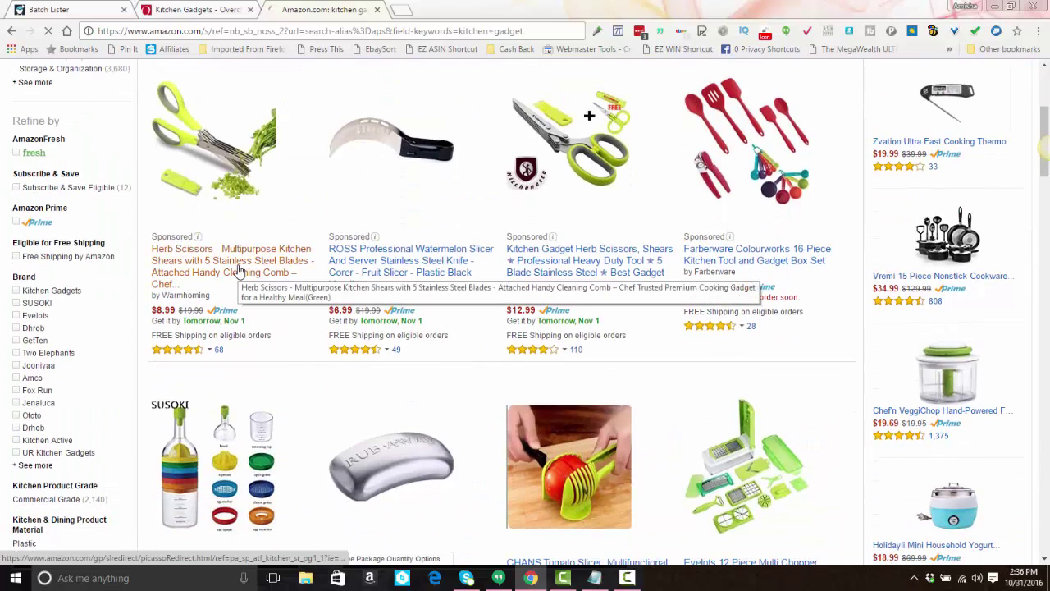
pyautogui.click(266, 277)
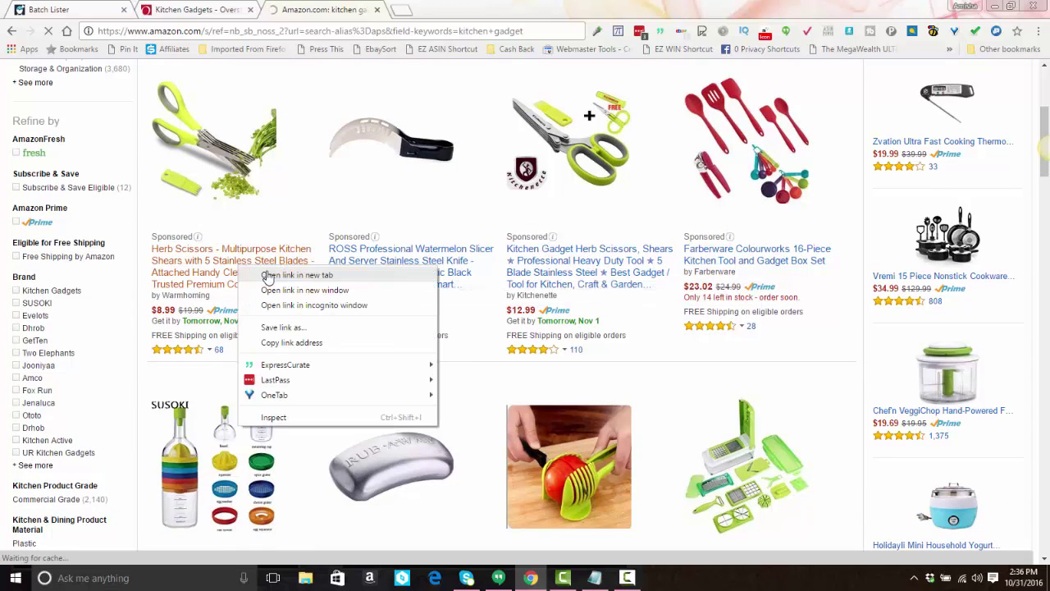
pyautogui.click(272, 277)
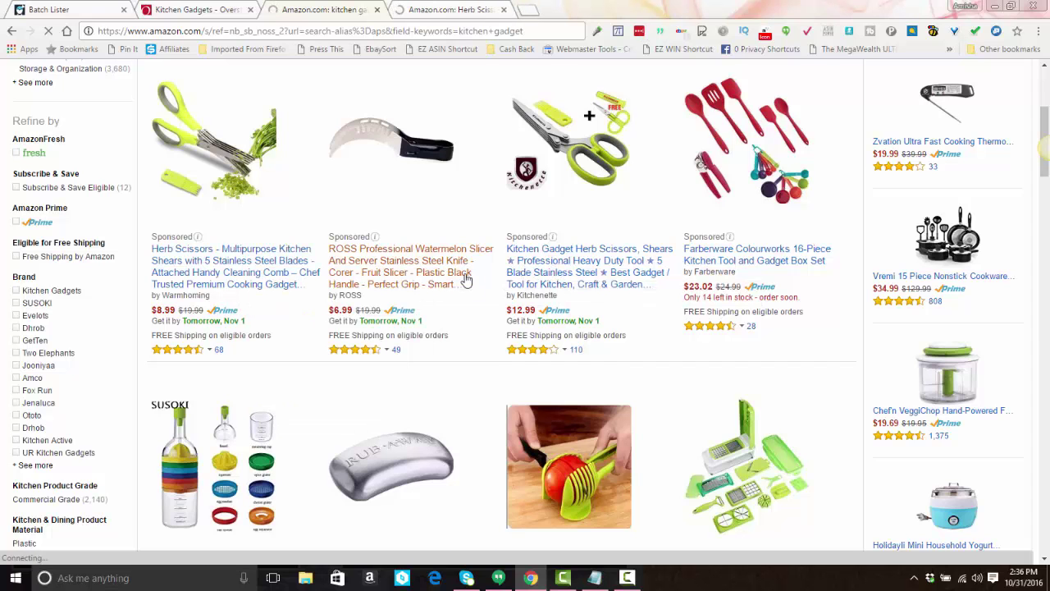
pyautogui.scroll(-1, 549, 302)
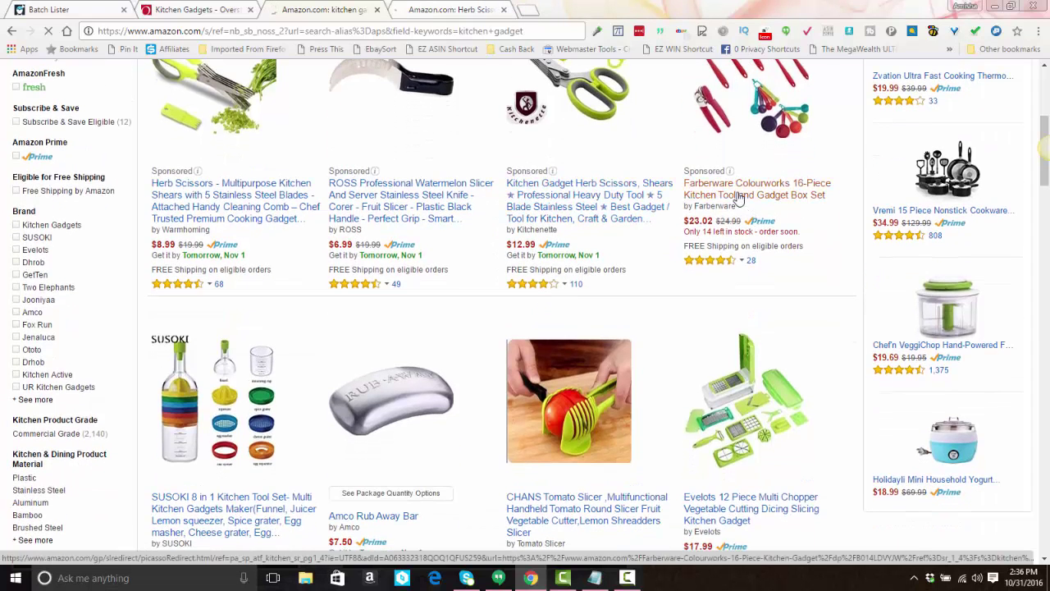
pyautogui.rightClick(738, 197)
pyautogui.click(767, 203)
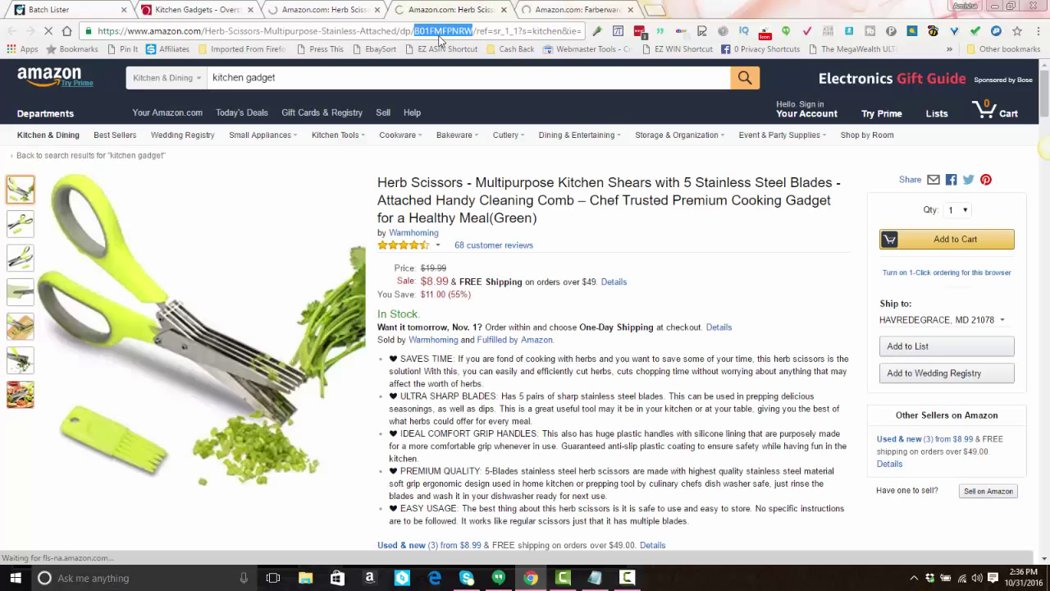
# - Add ASIN B01FMFPNRW on a new line after the third Overstock URL
pyautogui.click(96, 9)
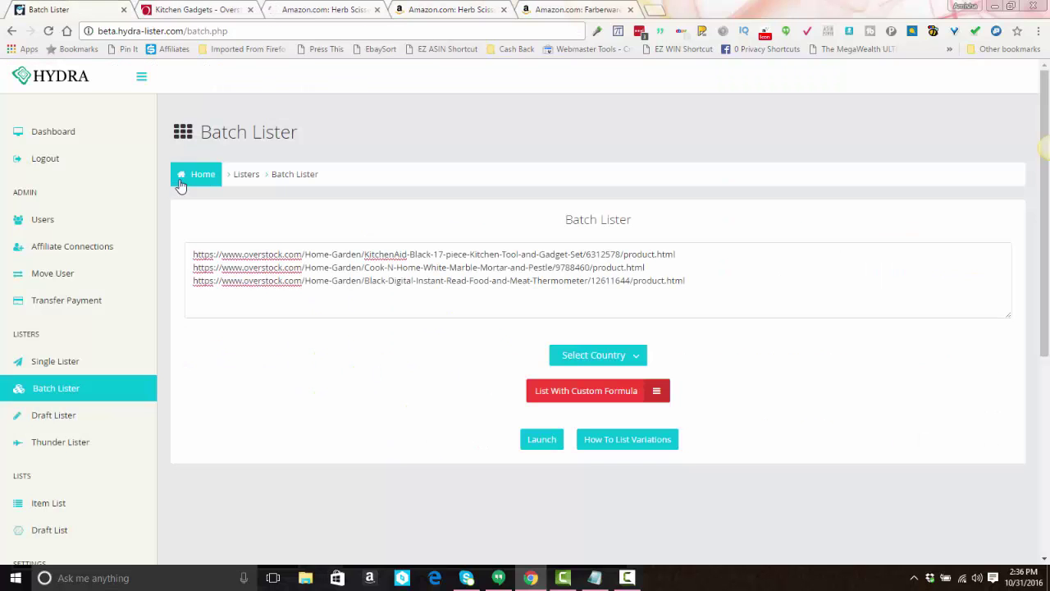
pyautogui.click(211, 297)
pyautogui.doubleClick(203, 281)
pyautogui.doubleClick(694, 283)
pyautogui.click(694, 283)
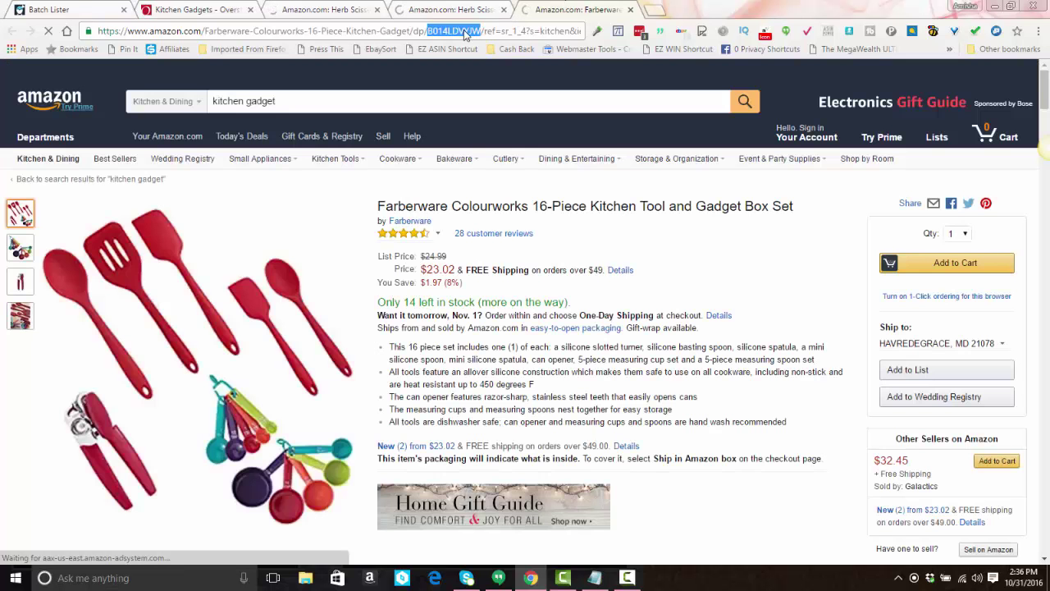
# - Paste ASIN B014LDVYJW on a new line after B01FMFPNRW
pyautogui.click(65, 8)
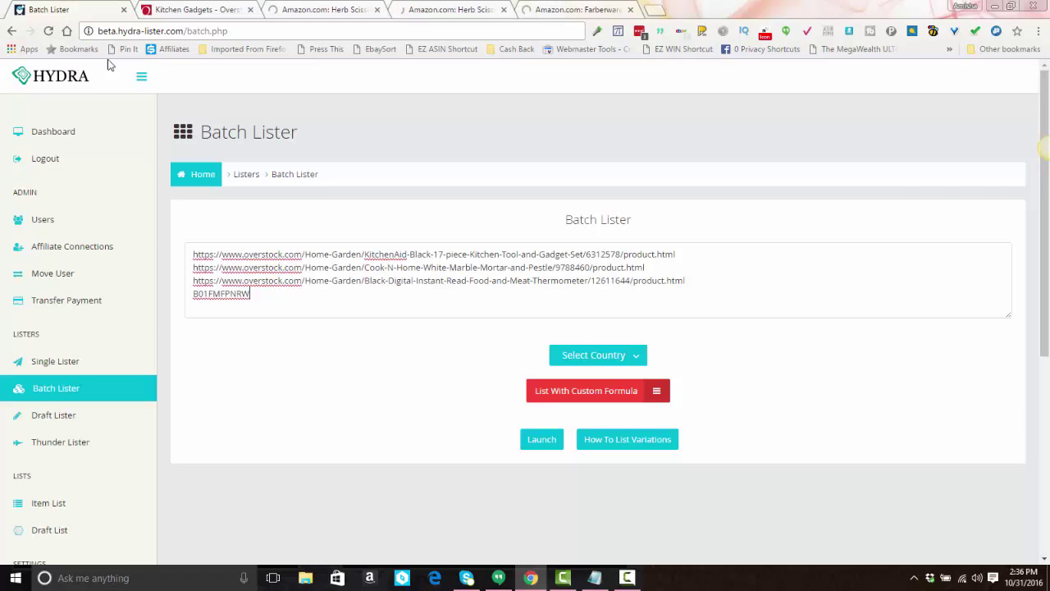
pyautogui.click(284, 308)
pyautogui.press('Return')
pyautogui.write('B014LDVYJW')
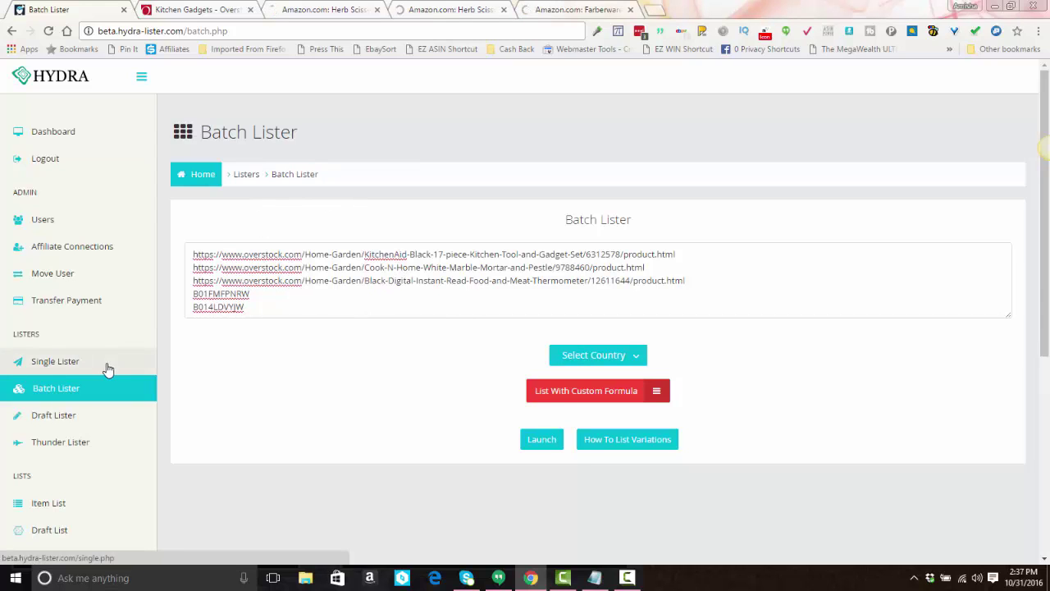
pyautogui.scroll(-3, 107, 378)
pyautogui.scroll(-1, 109, 375)
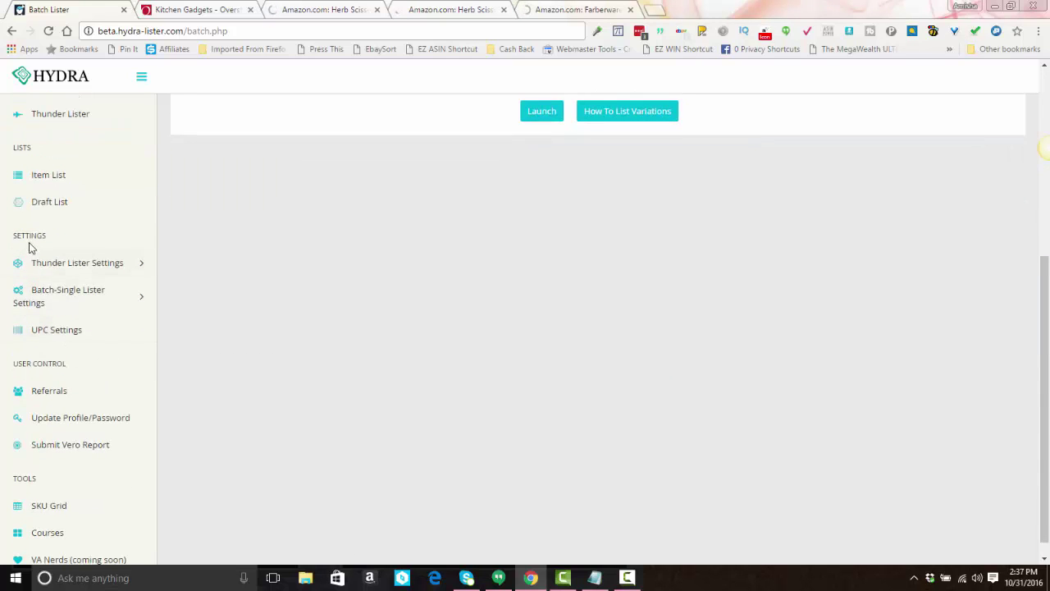
pyautogui.scroll(5, 312, 295)
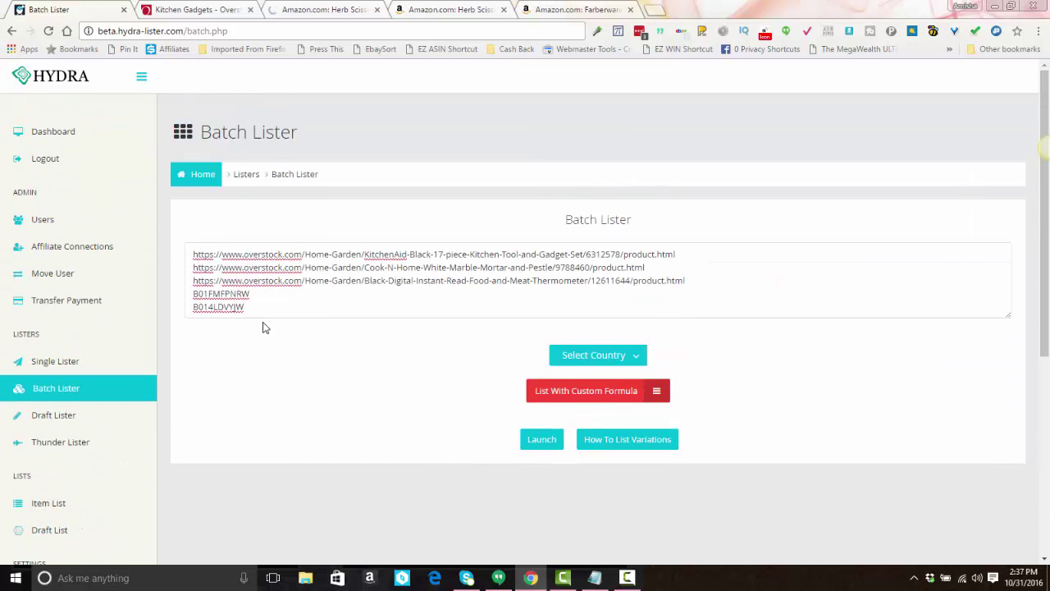
# - Place the cursor at the end of the five-item batch list
pyautogui.click(285, 306)
# - Choose US as the listing country and switch to List With Custom Formula
pyautogui.click(567, 354)
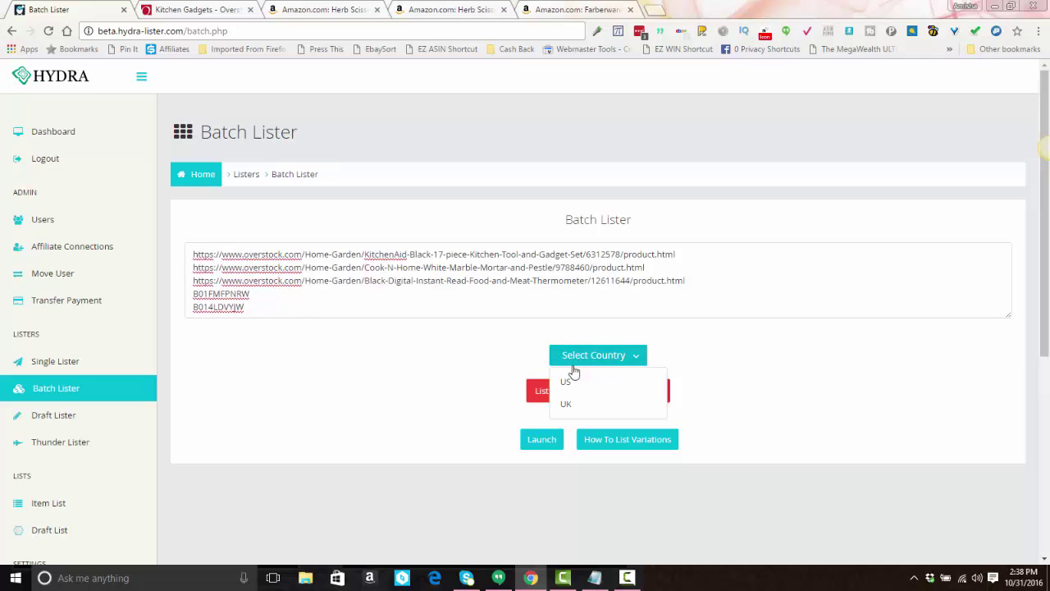
pyautogui.click(569, 383)
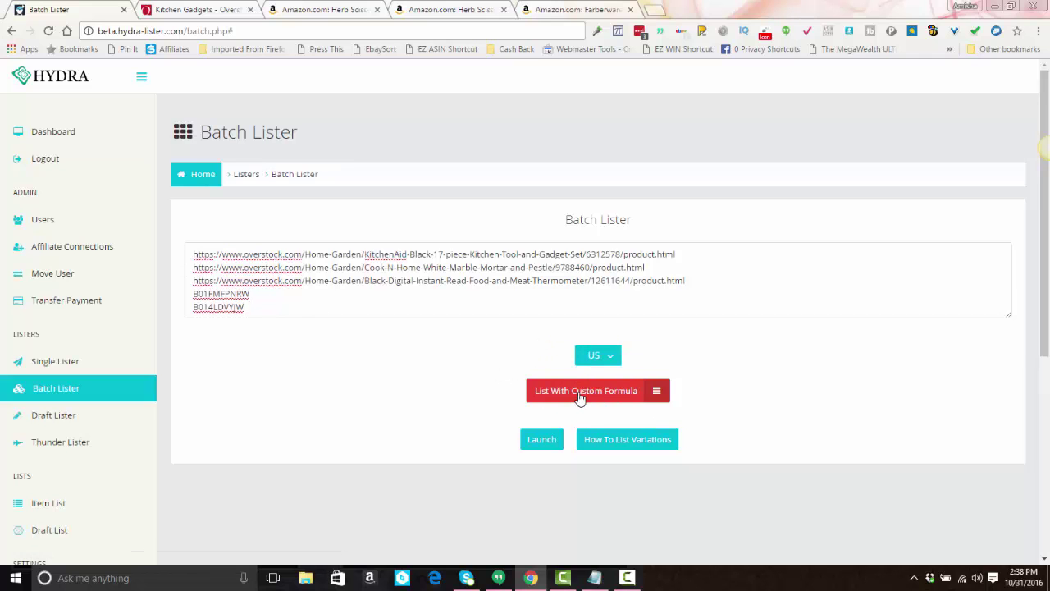
pyautogui.click(579, 397)
pyautogui.scroll(-1, 512, 387)
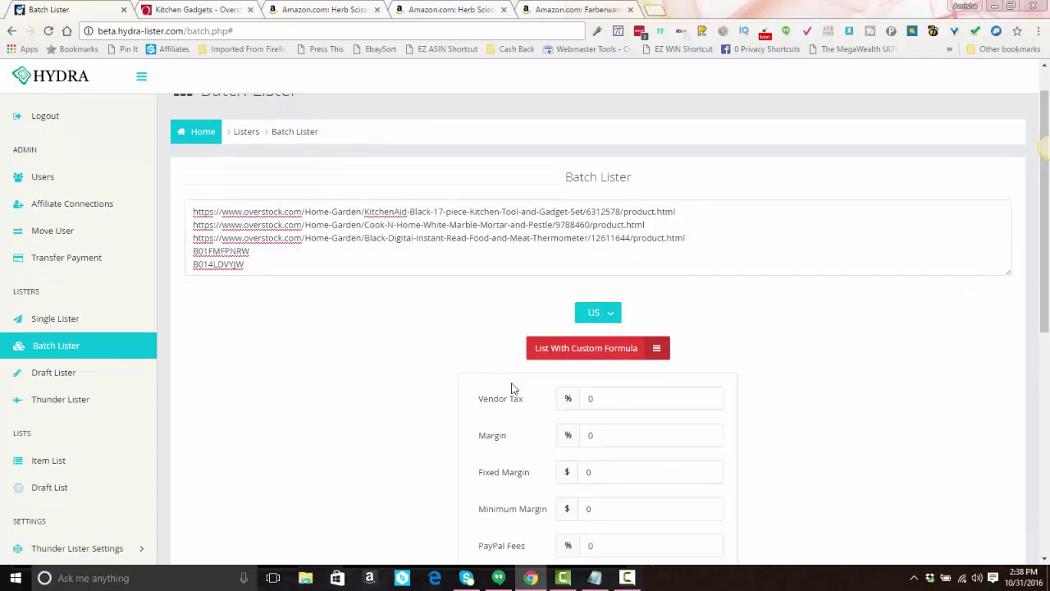
pyautogui.scroll(-5, 512, 388)
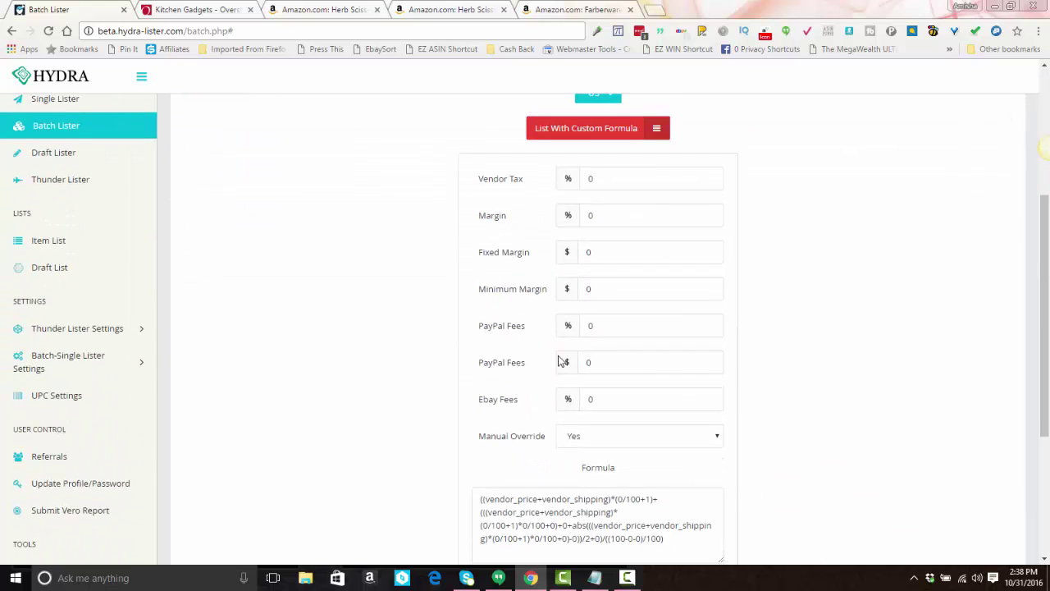
pyautogui.scroll(5, 585, 334)
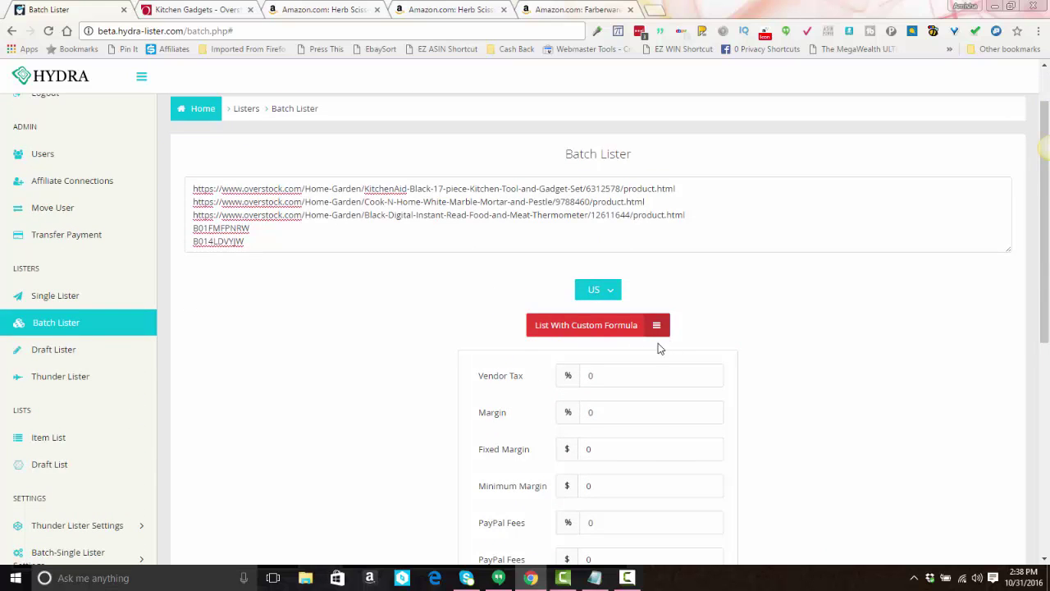
pyautogui.scroll(-3, 640, 329)
# - Enter 9% vendor tax, $3 margins, PayPal 2.9% + $0.30 and eBay fees 9%
pyautogui.doubleClick(607, 243)
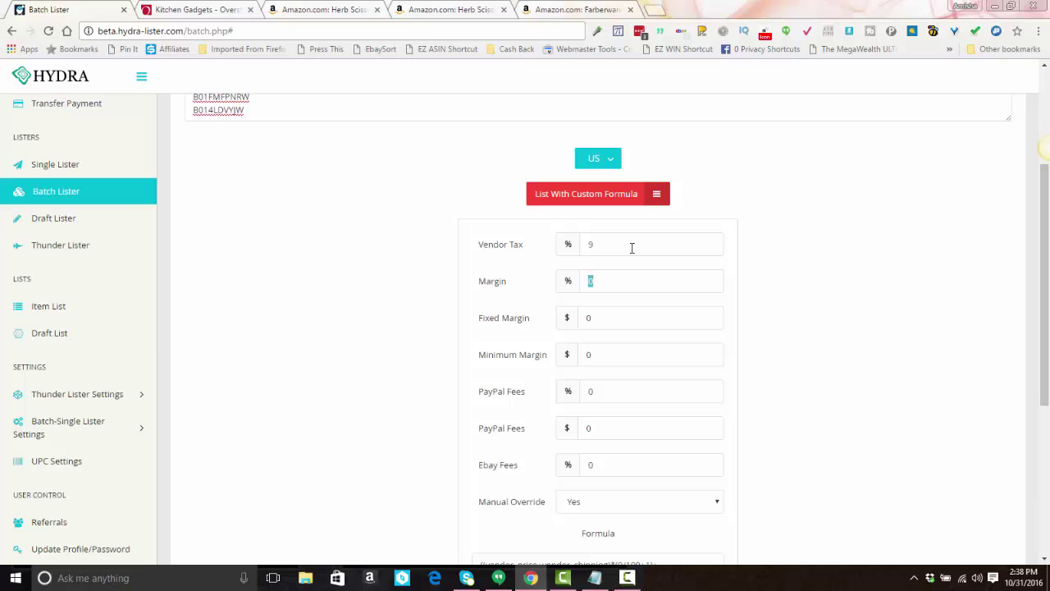
pyautogui.press('Tab')
pyautogui.write('0.30')
pyautogui.press('Tab')
pyautogui.write('9')
pyautogui.scroll(-2, 631, 265)
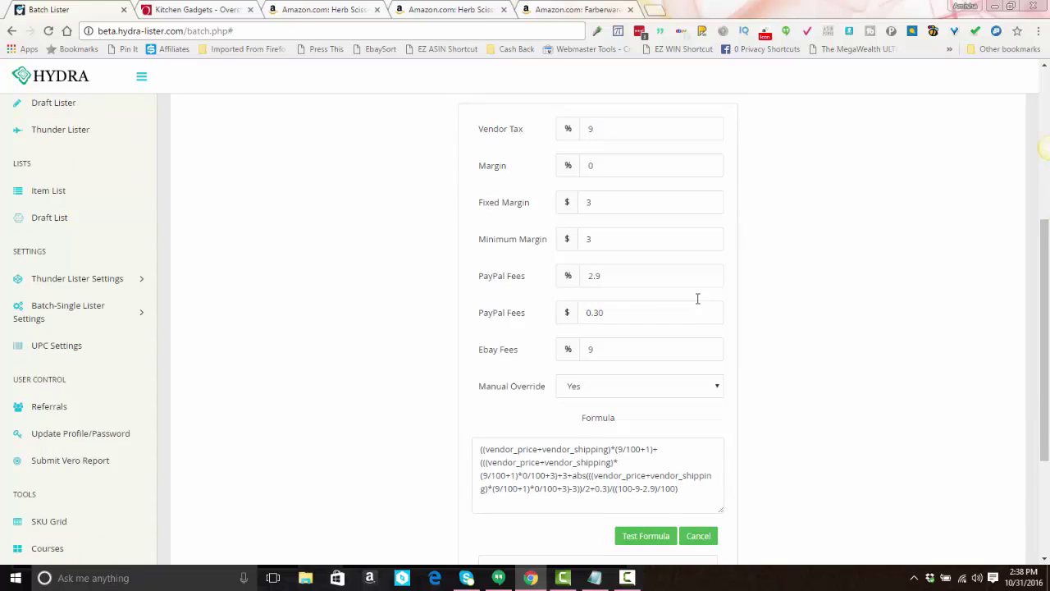
# - Set Manual Override to No and launch the batch listing
pyautogui.click(607, 377)
pyautogui.click(595, 403)
pyautogui.scroll(-2, 607, 401)
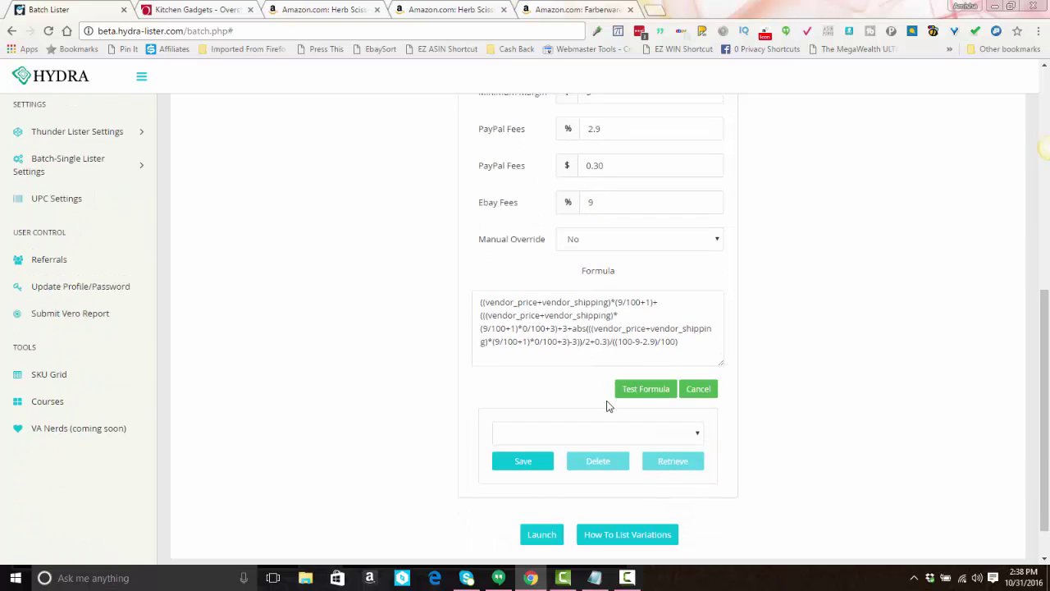
pyautogui.scroll(-1, 574, 420)
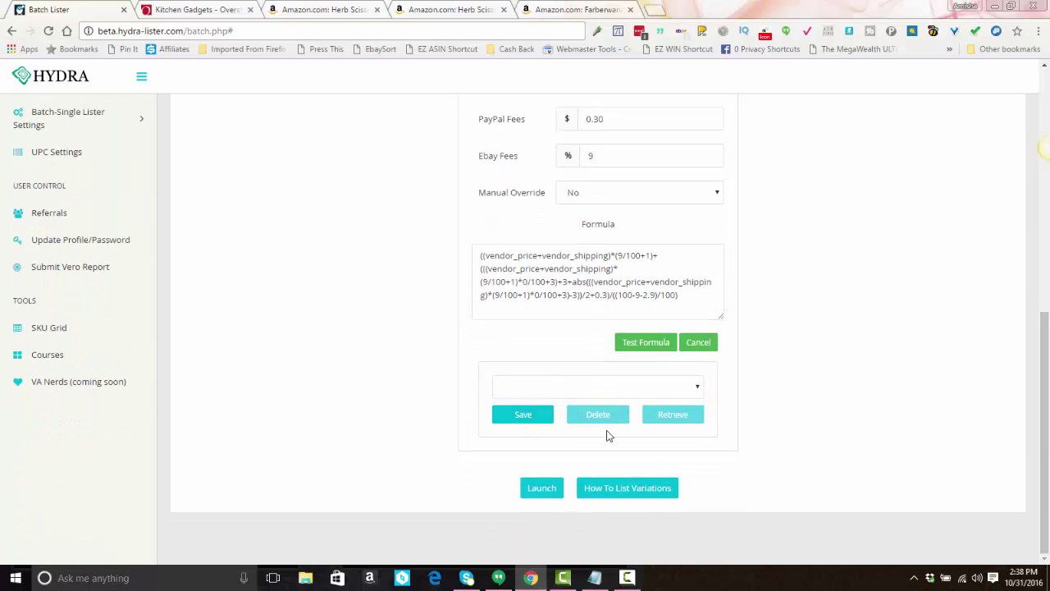
pyautogui.click(546, 488)
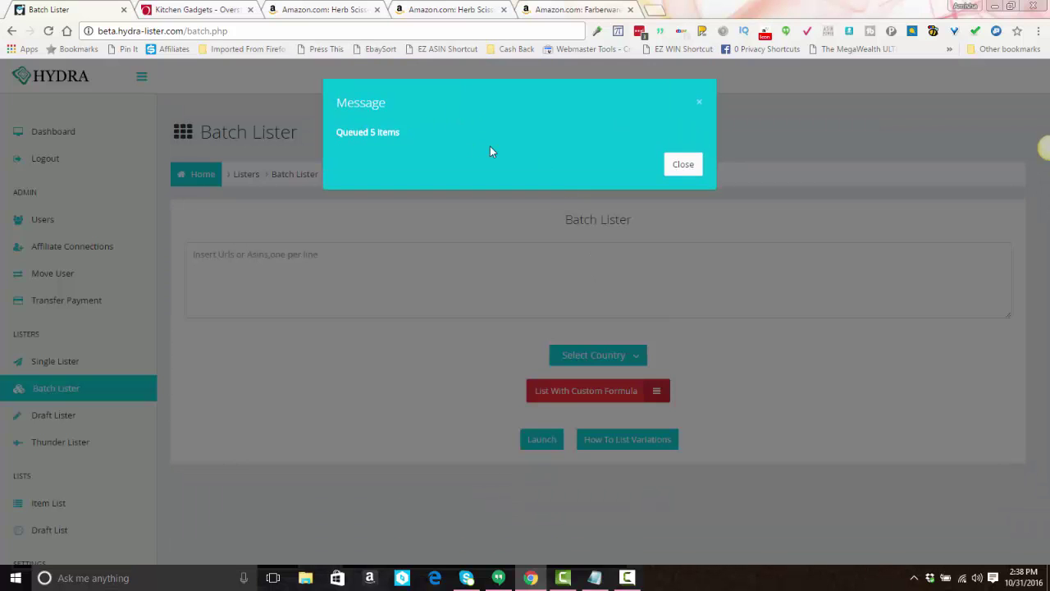
# - Dismiss the 'Queued 5 items' message and check the Item List for the listed products
pyautogui.click(685, 167)
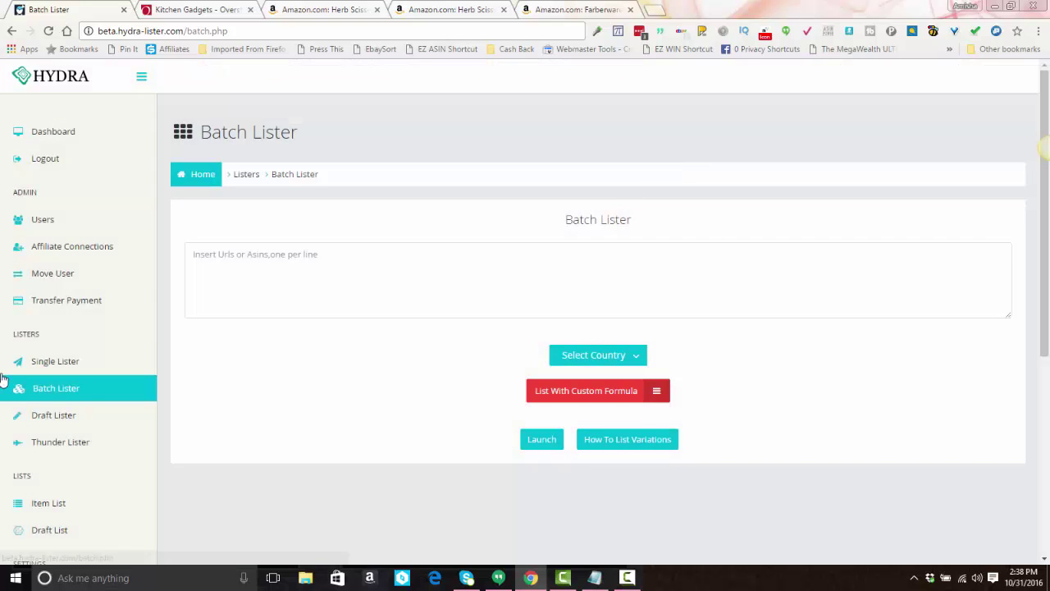
pyautogui.scroll(-1, 98, 283)
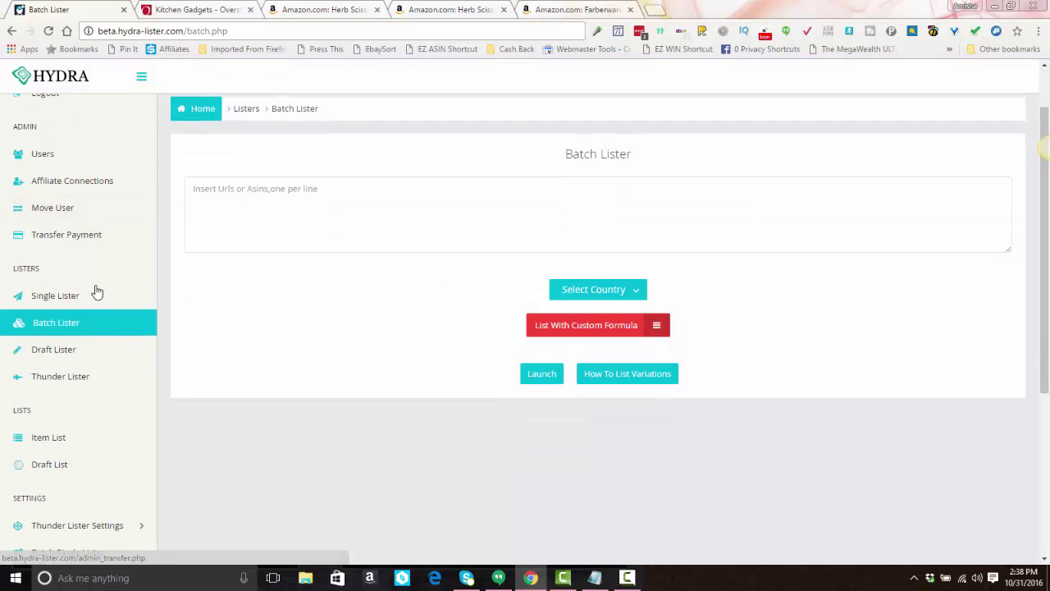
pyautogui.click(51, 441)
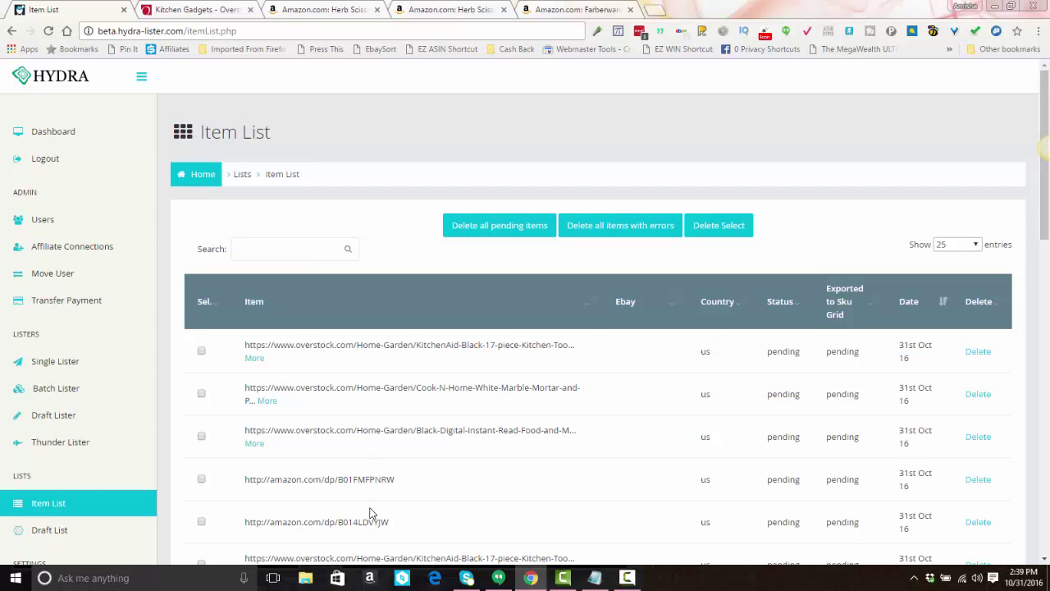
pyautogui.scroll(-1, 577, 462)
pyautogui.scroll(1, 567, 431)
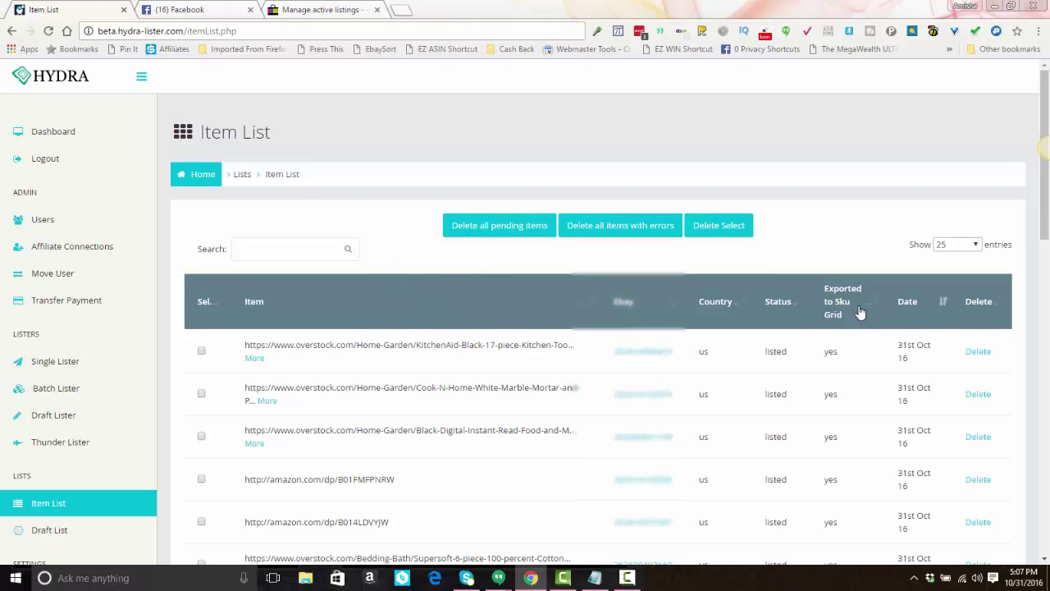
pyautogui.scroll(-2, 458, 344)
pyautogui.scroll(2, 458, 346)
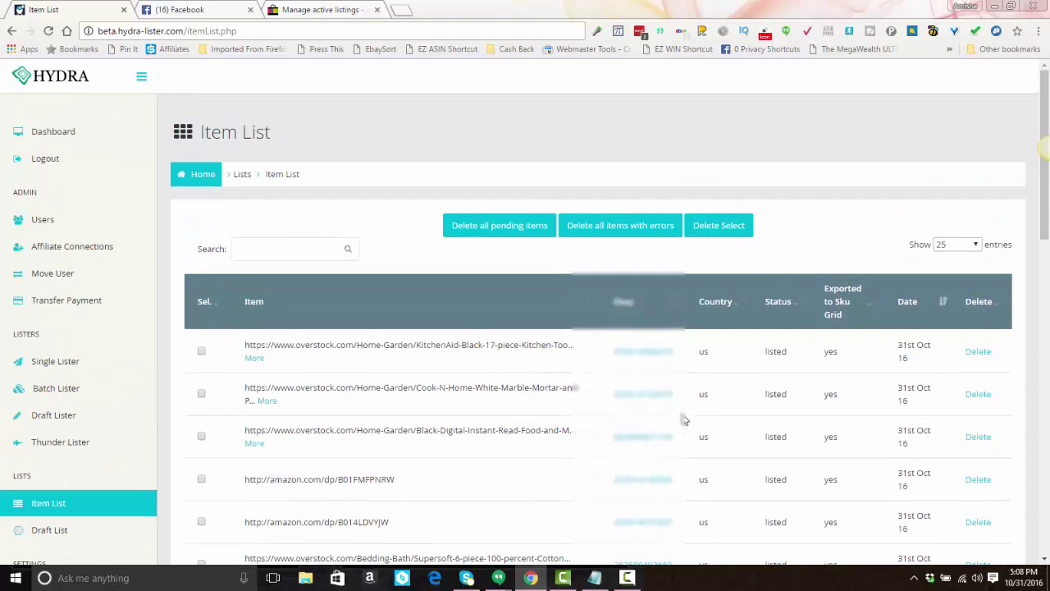